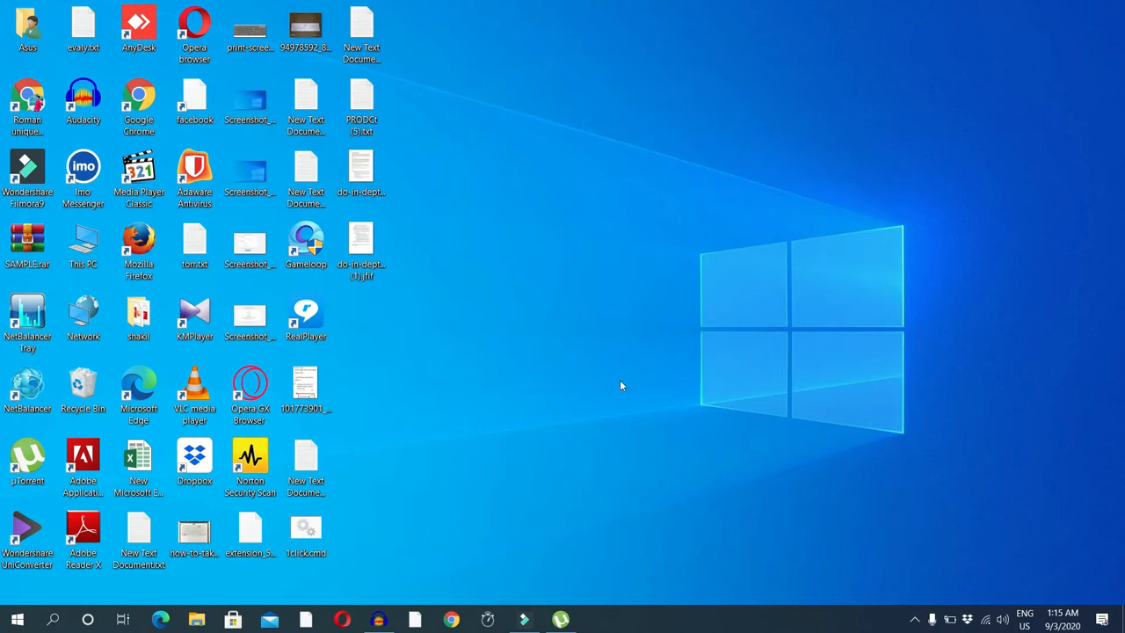
Search the web for "team viewer" in Chrome and open the official TeamViewer website
click(451, 619)
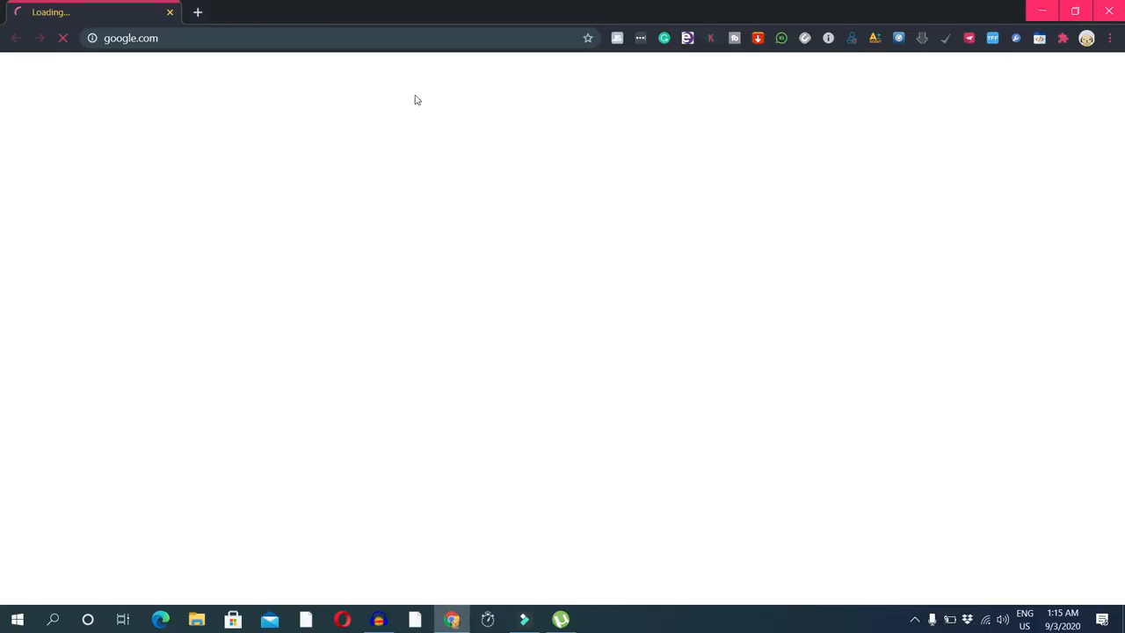
click(421, 37)
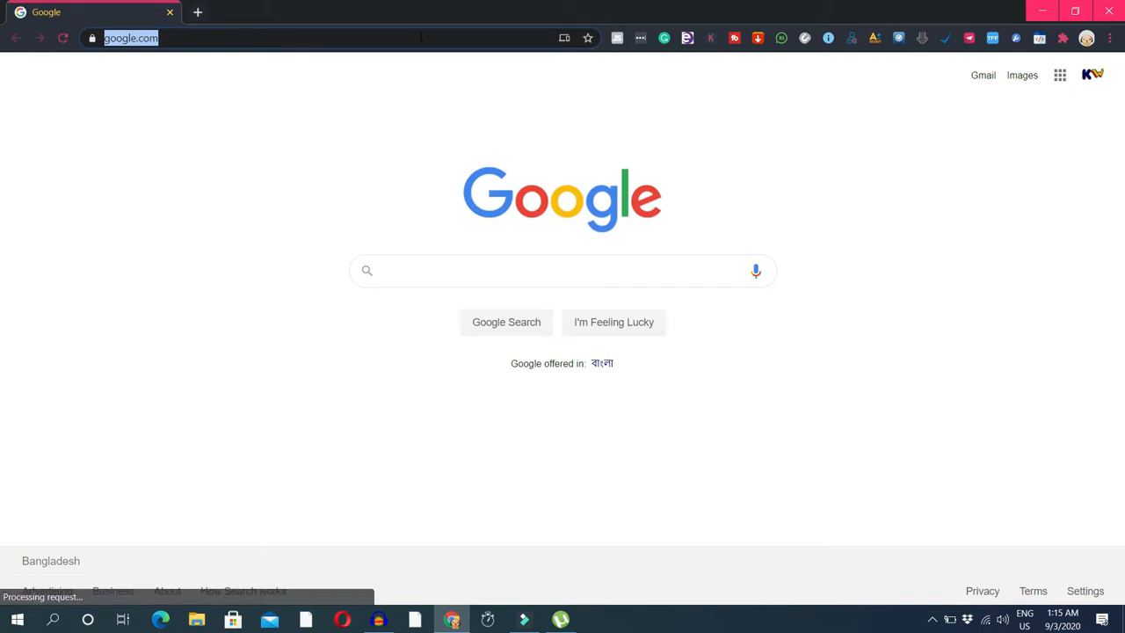
text(team)
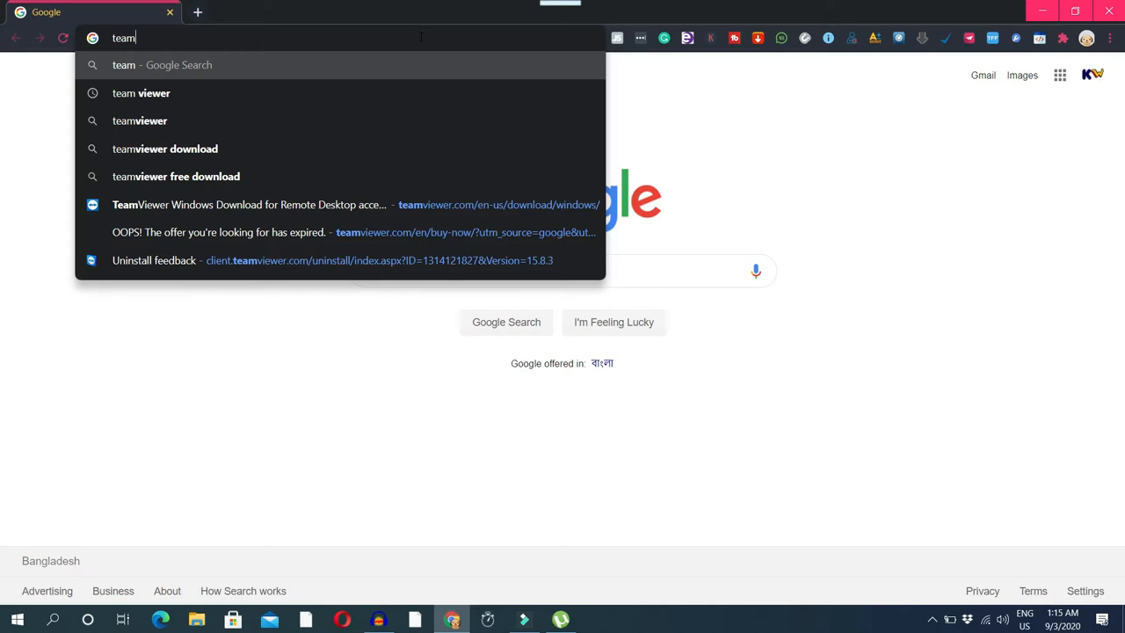
click(272, 104)
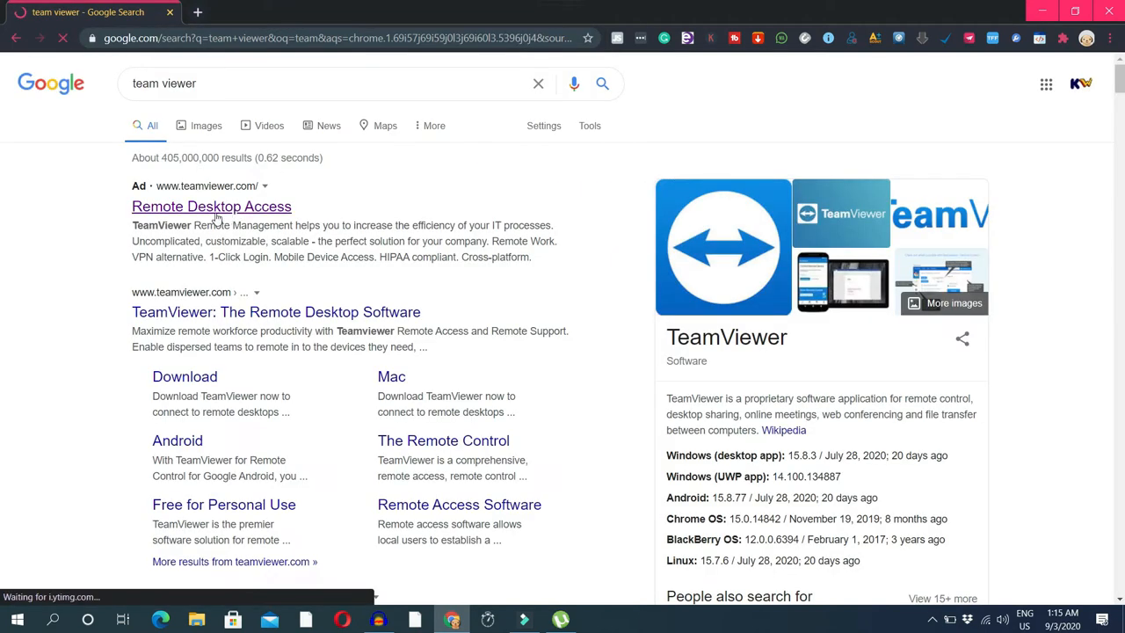
click(231, 210)
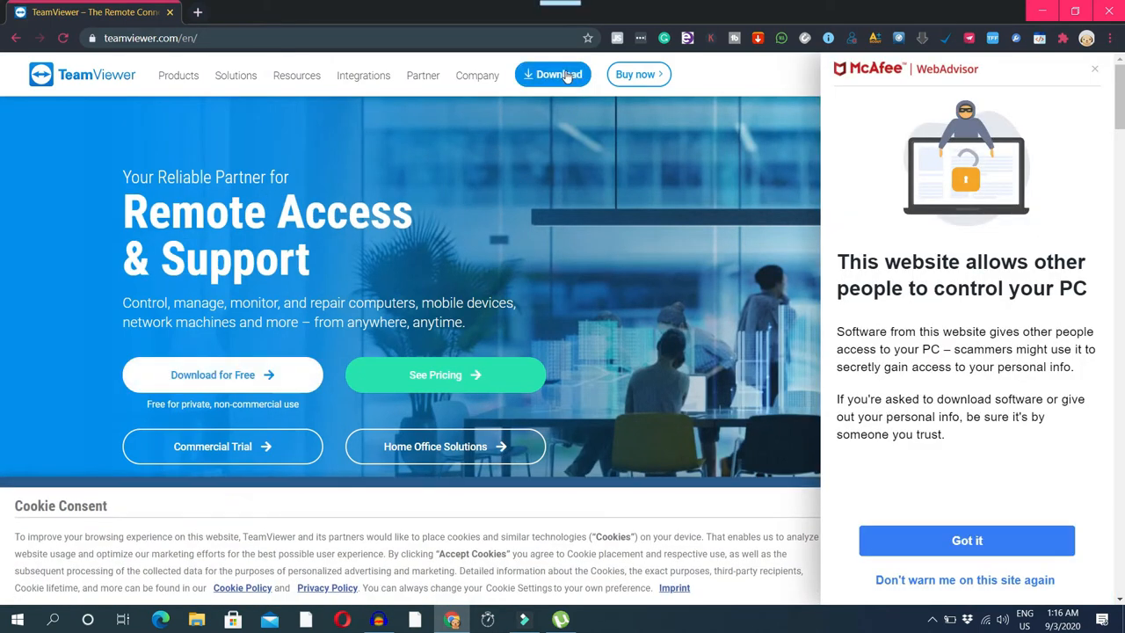
Download the TeamViewer for Windows installer from the site's download page and dismiss the McAfee WebAdvisor warning
click(568, 76)
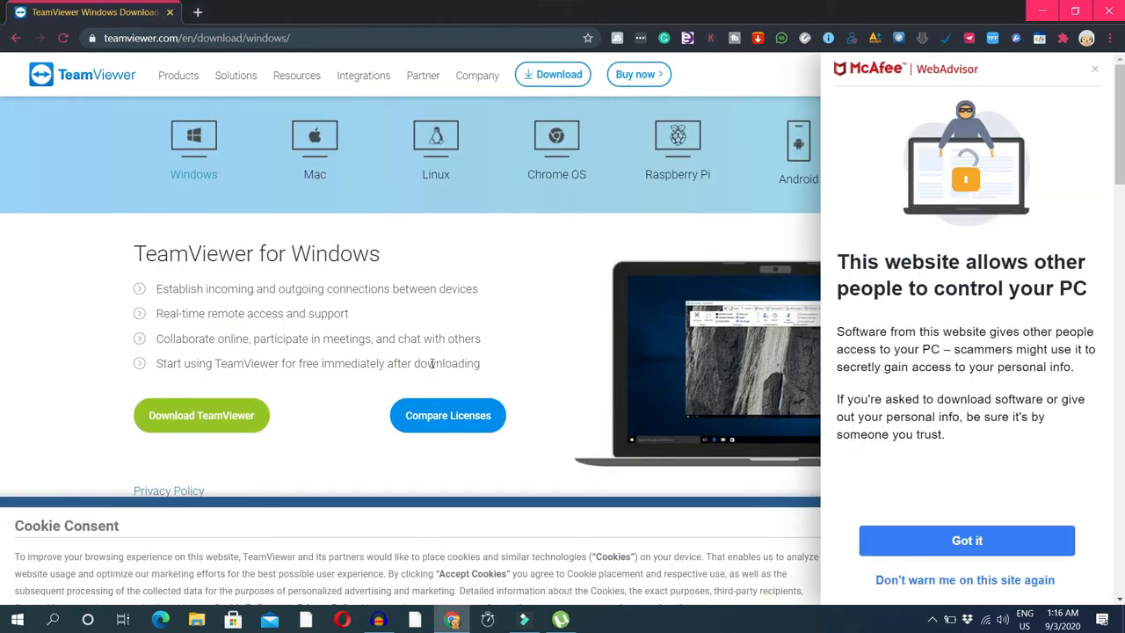
scroll(326, 369, down, 3)
scroll(322, 348, up, 1)
scroll(322, 351, up, 1)
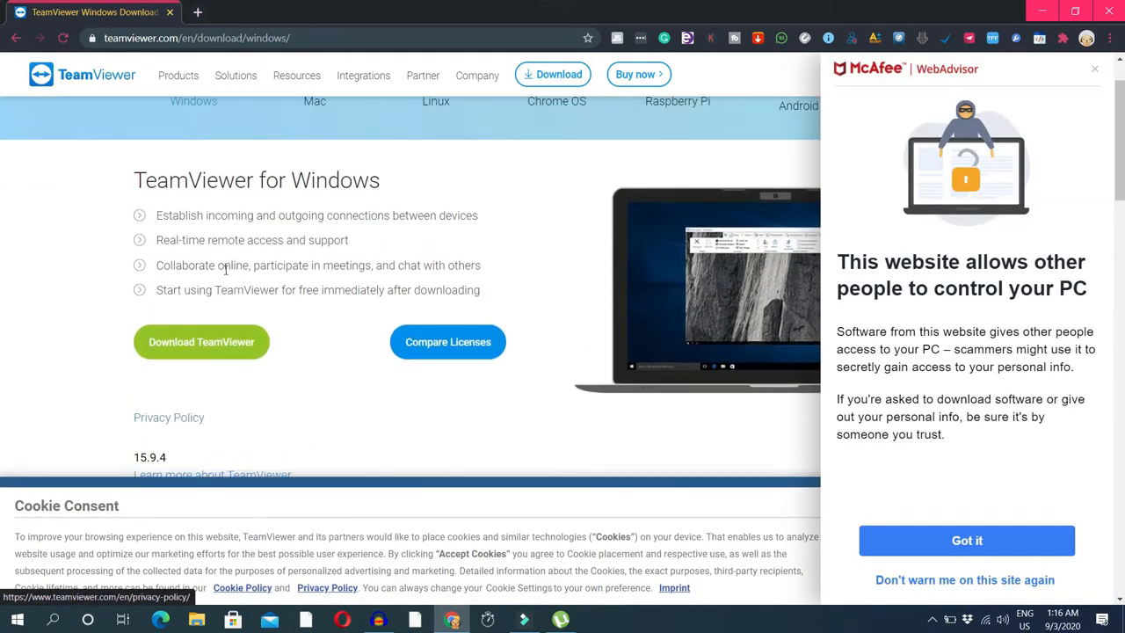
click(220, 339)
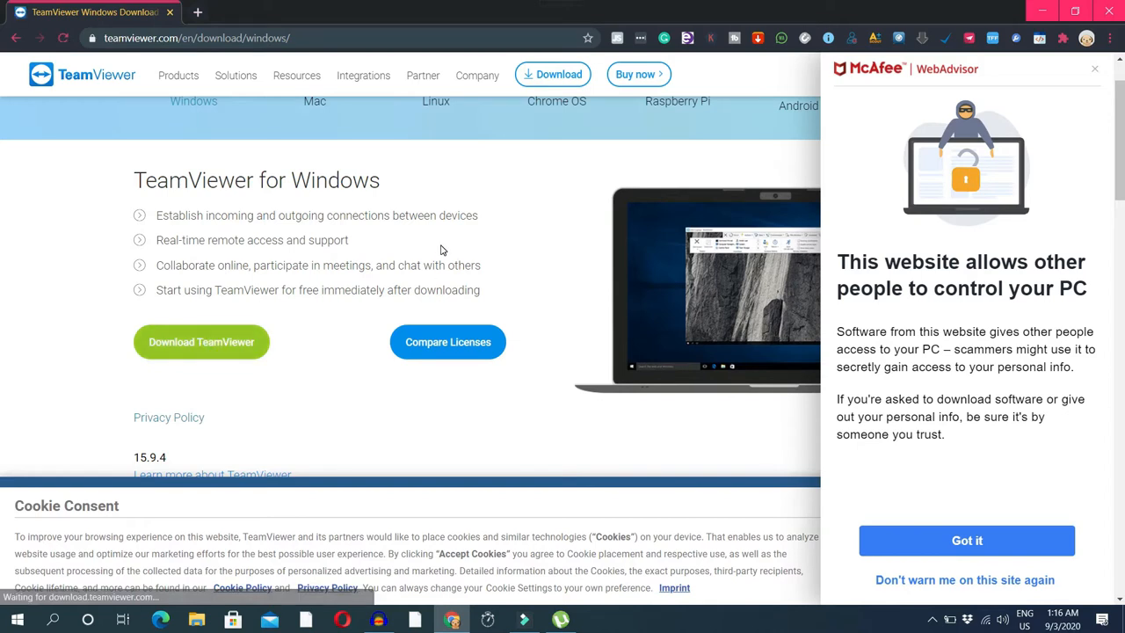
click(1094, 68)
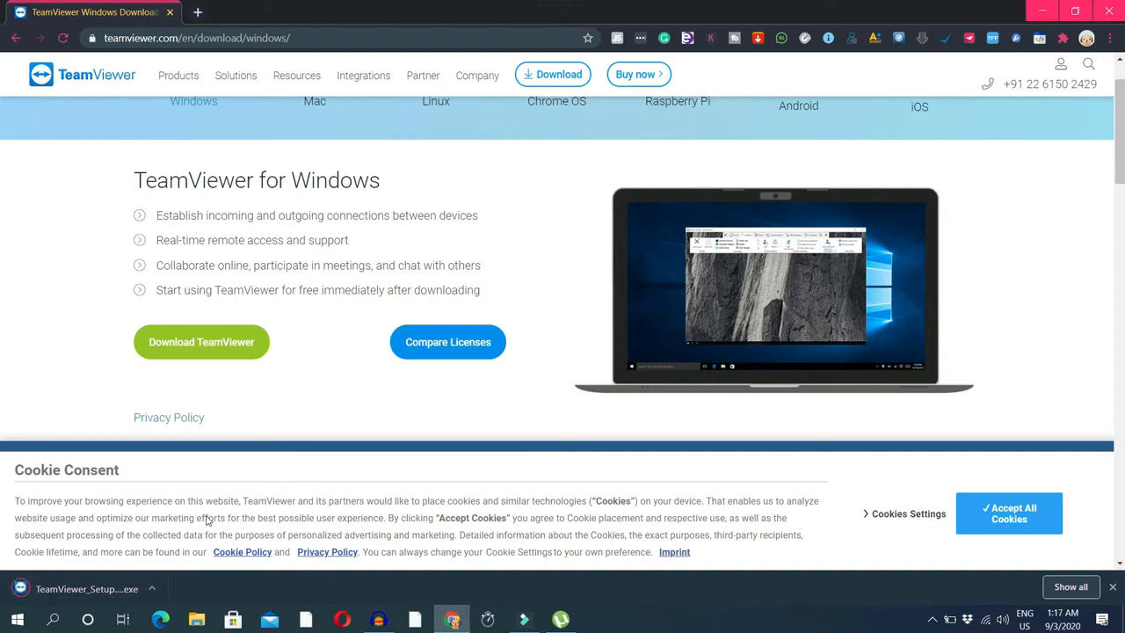
Install TeamViewer with the default installation for personal / non-commercial use and launch it from the desktop
click(103, 594)
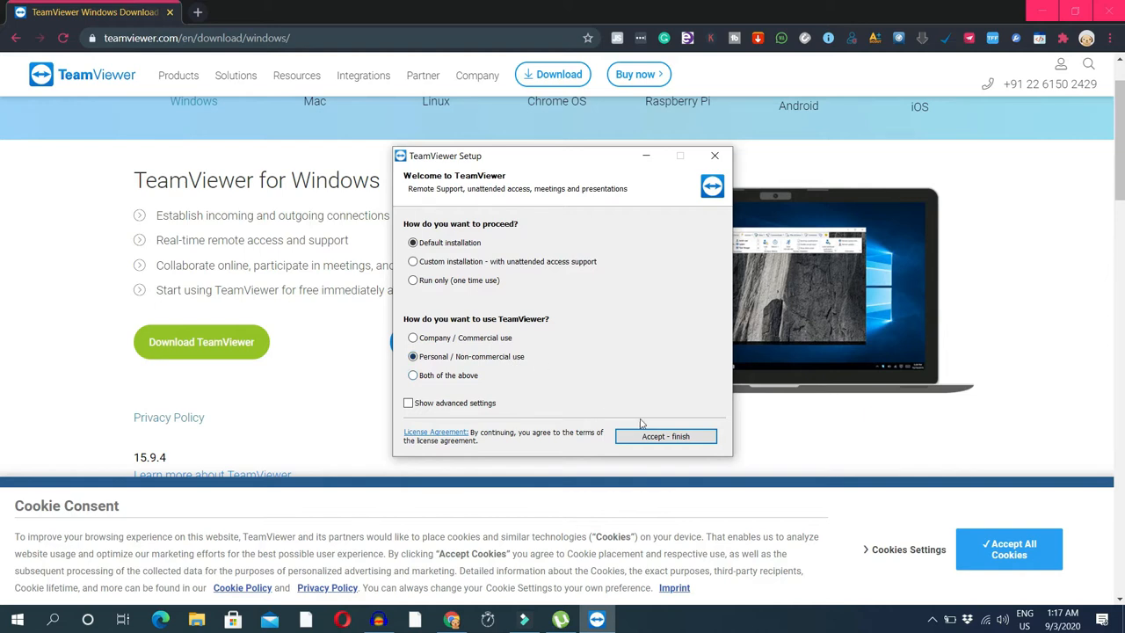
click(662, 440)
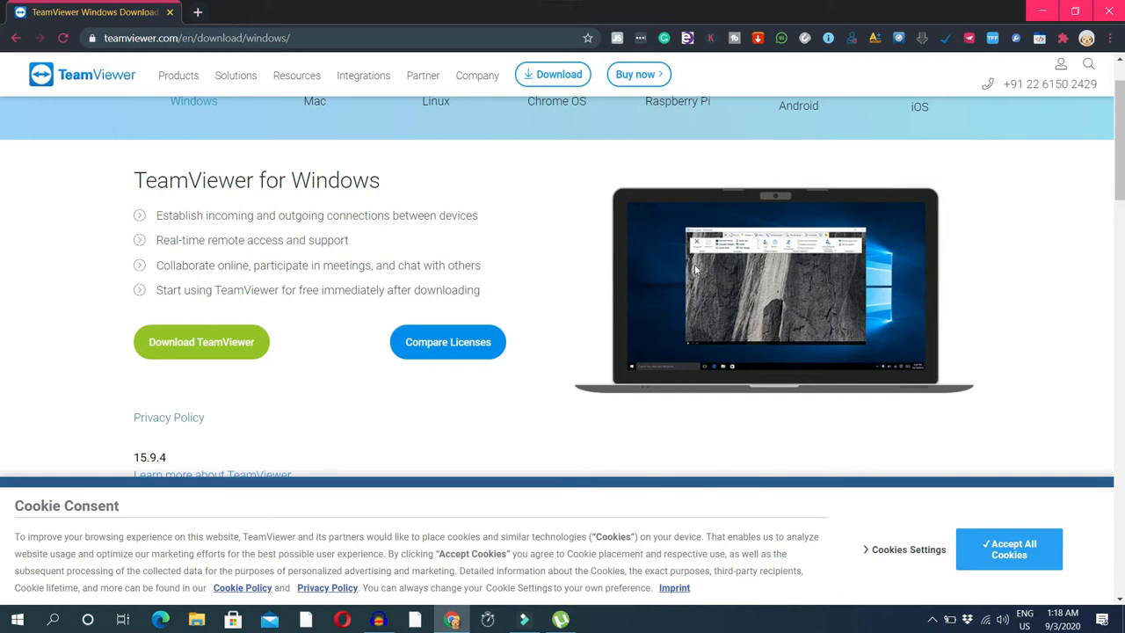
click(1041, 7)
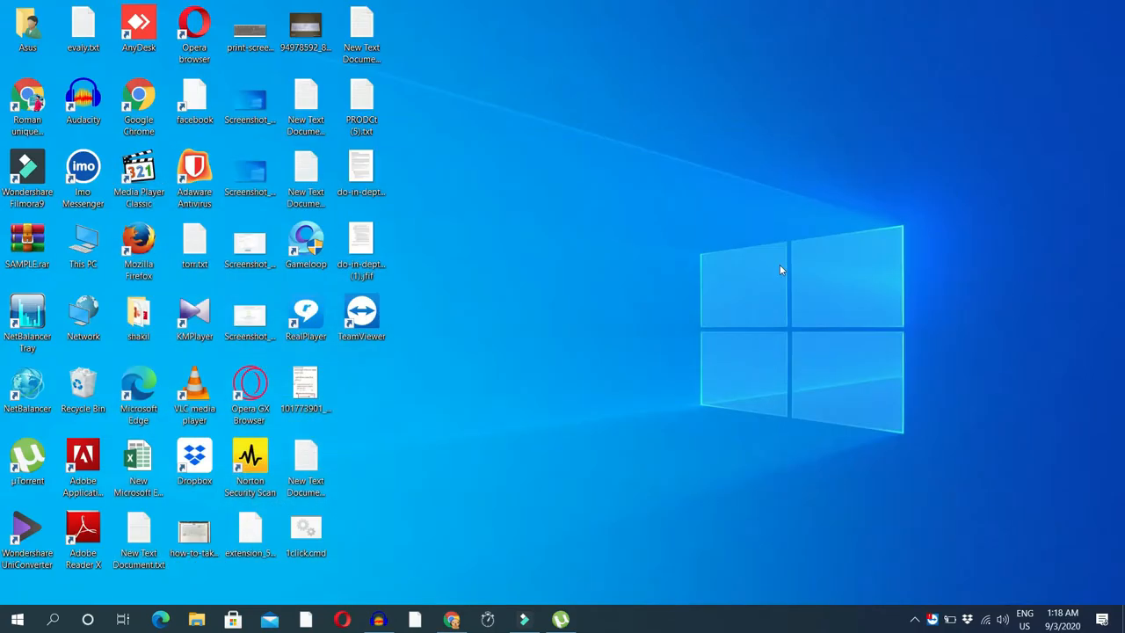
double_click(364, 314)
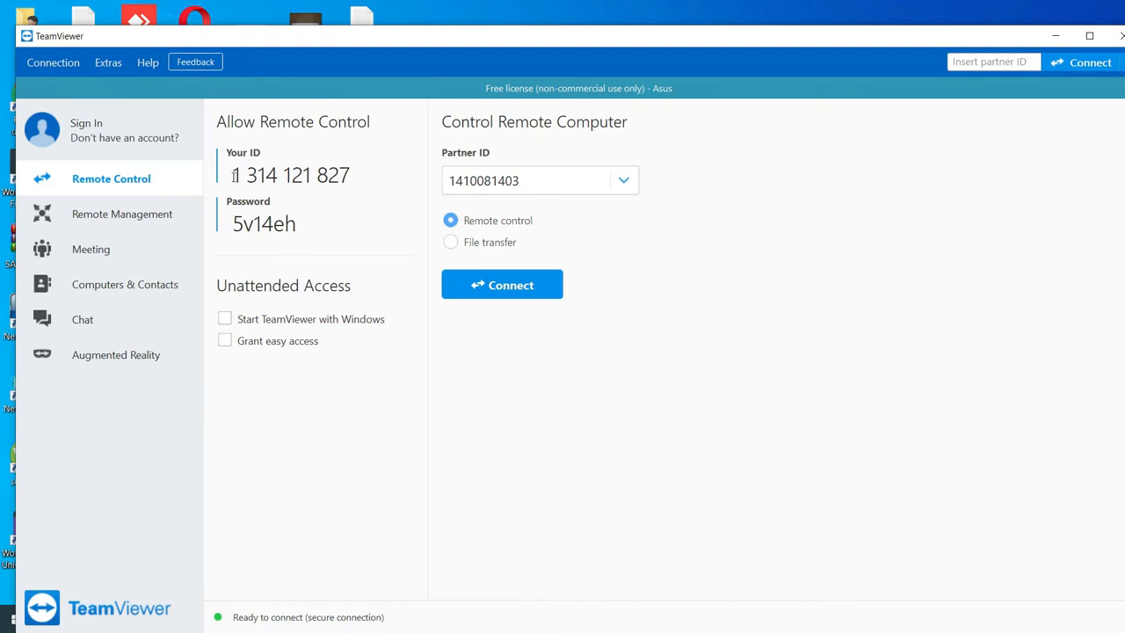
Examine this computer's own ID and password for allowing remote control, highlighting each one
drag(227, 175, 354, 177)
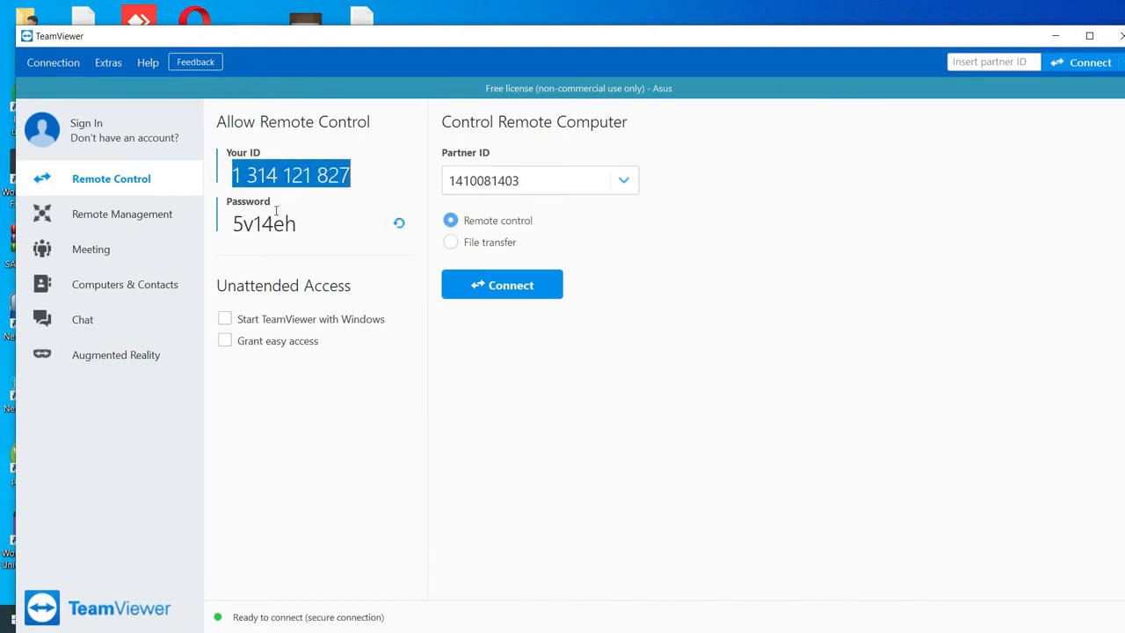
drag(234, 223, 297, 225)
click(253, 175)
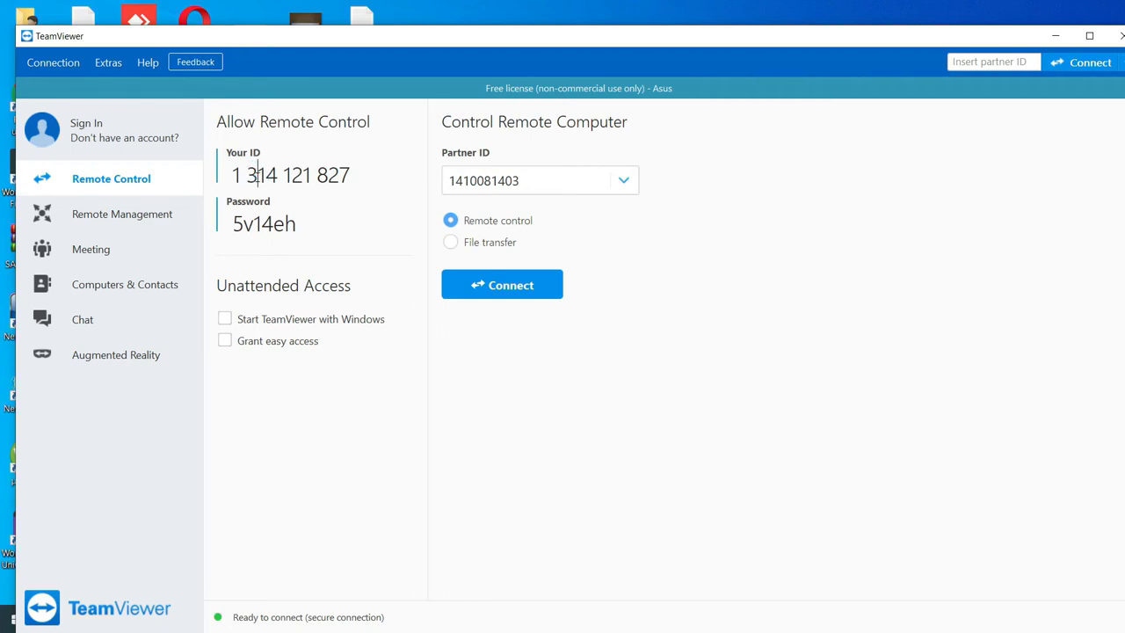
drag(232, 176, 356, 176)
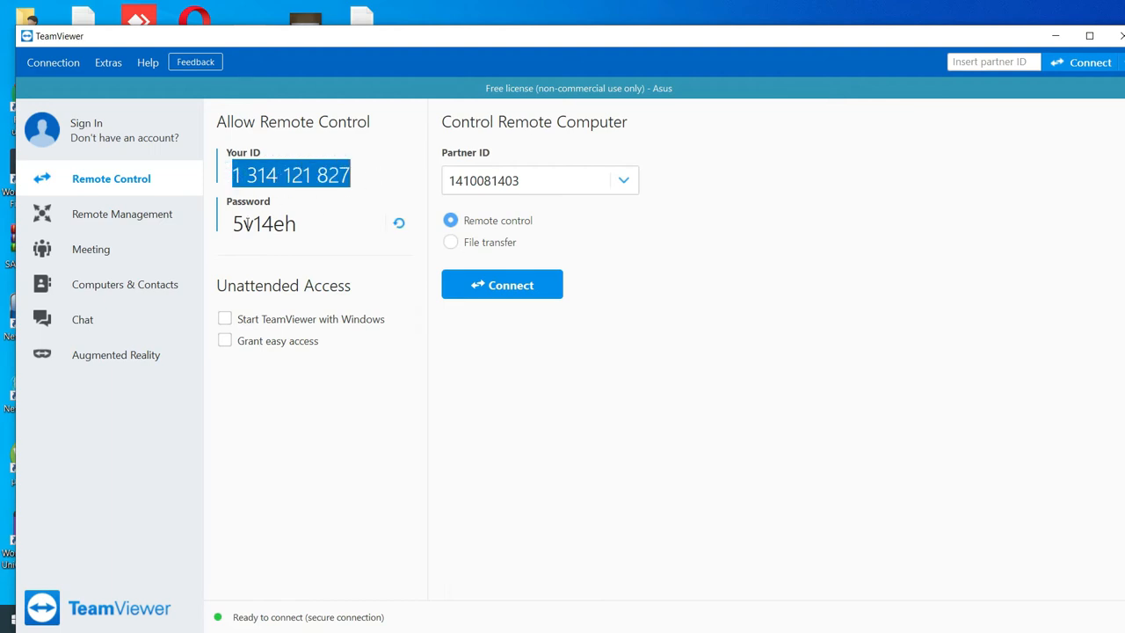
drag(232, 226, 297, 225)
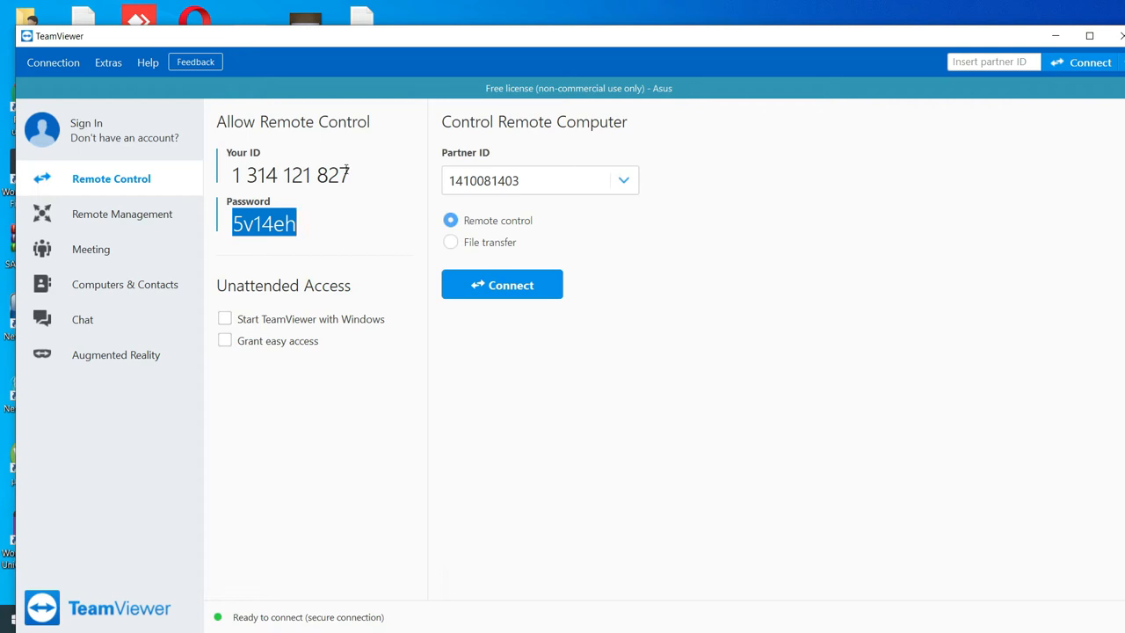
drag(232, 174, 353, 174)
drag(237, 224, 299, 224)
click(352, 175)
Connect to the remote computer by its partner ID in Remote control mode and log on with the partner's password
click(560, 179)
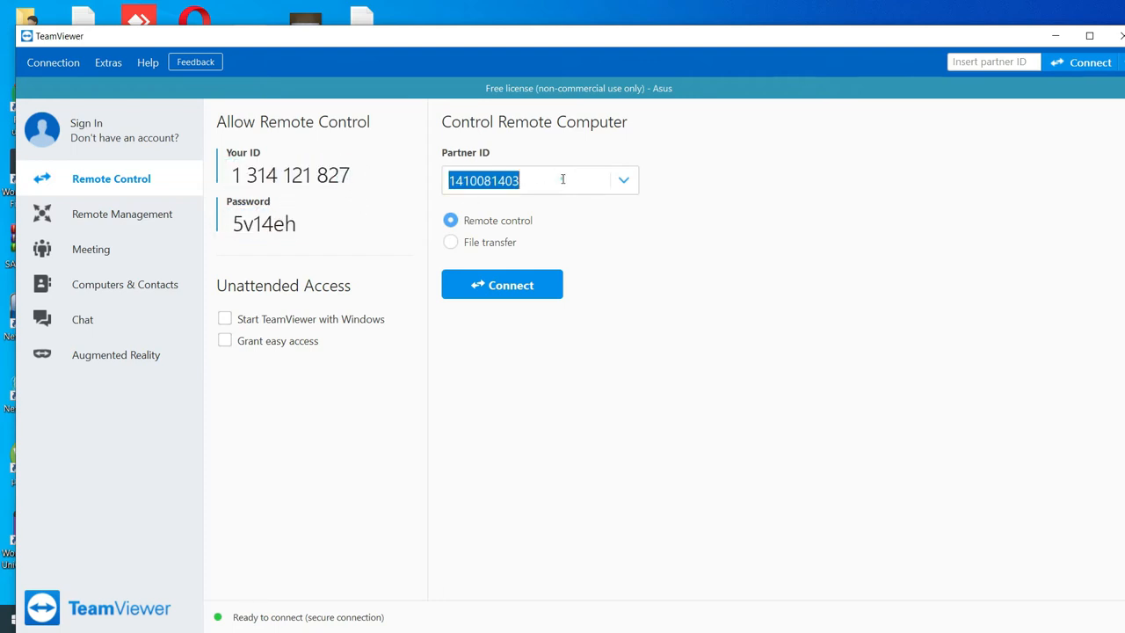
click(562, 178)
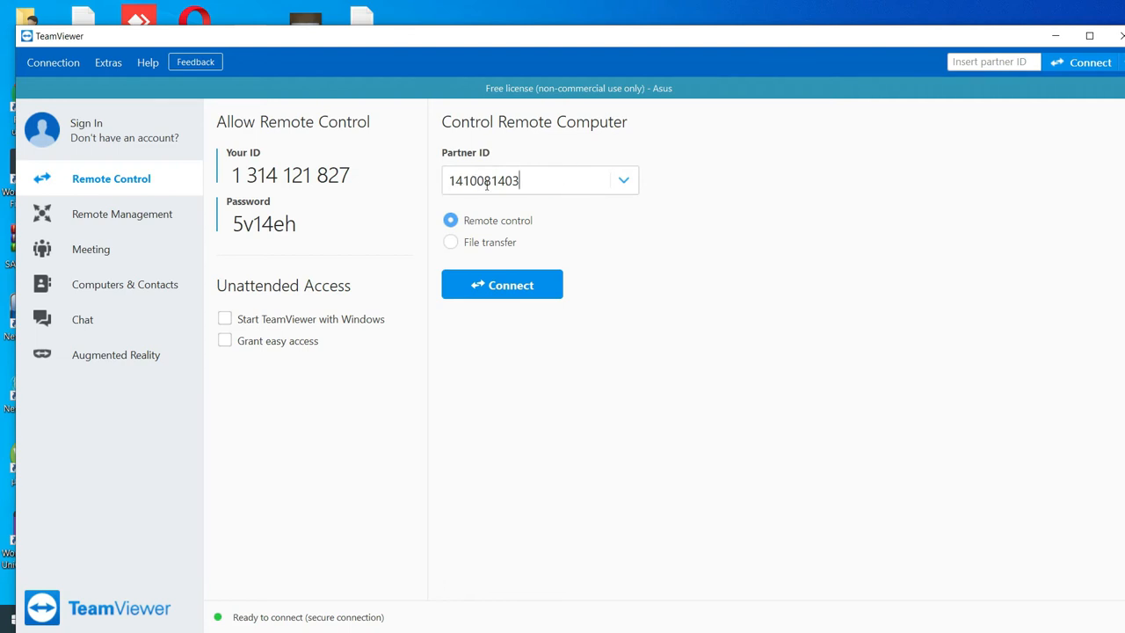
click(517, 285)
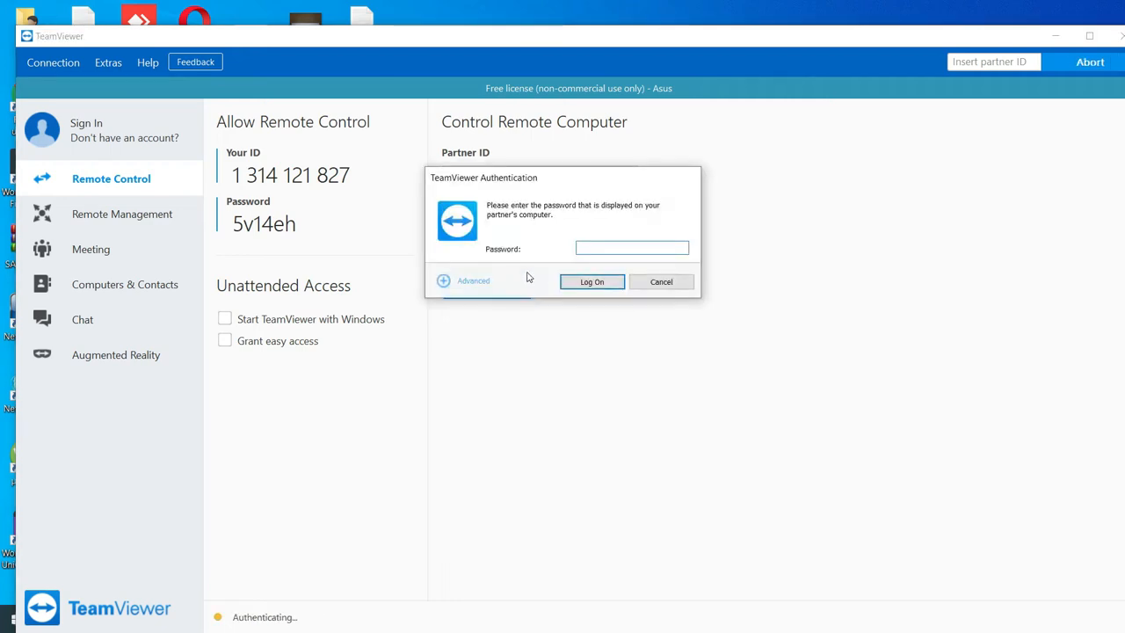
click(609, 248)
click(589, 285)
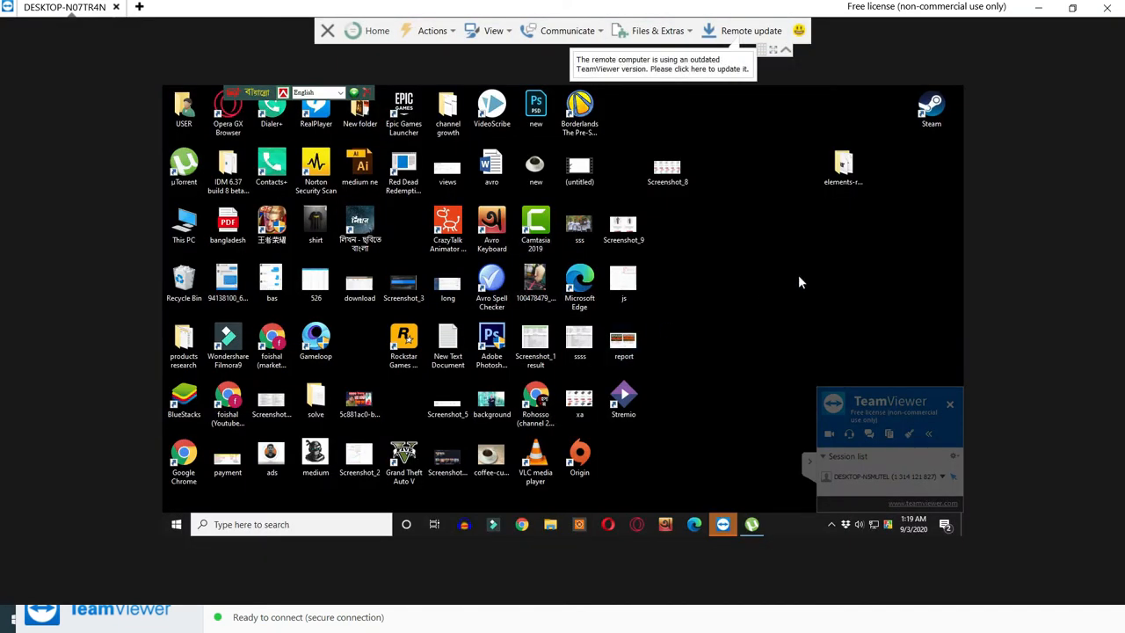
Collapse the remote computer's TeamViewer session panel, and hide and restore the session toolbar
click(811, 458)
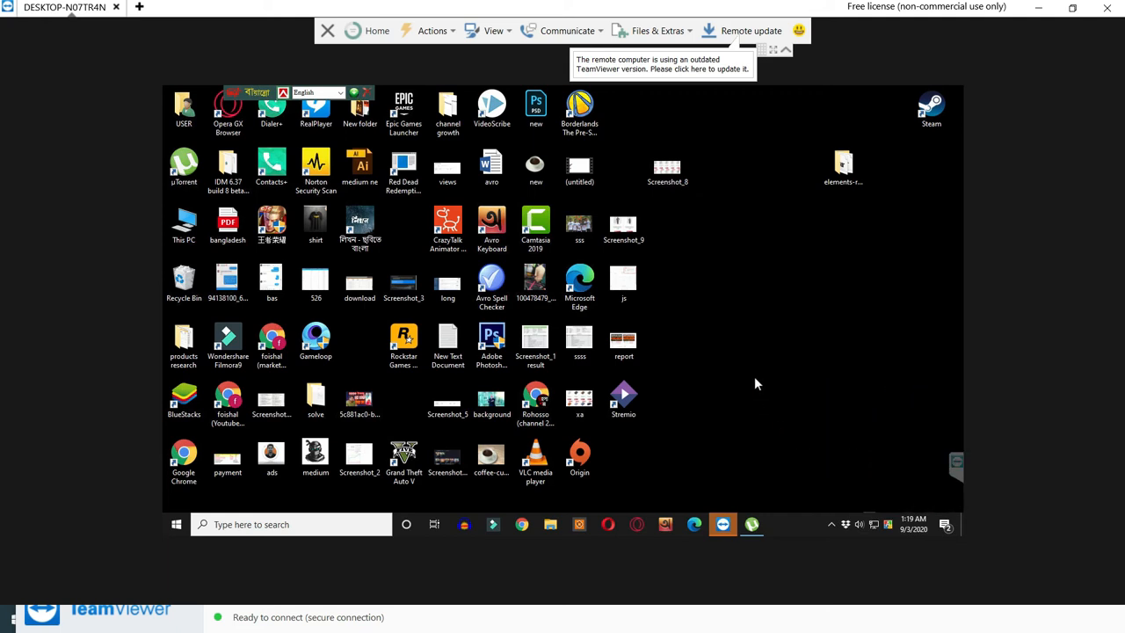
click(785, 51)
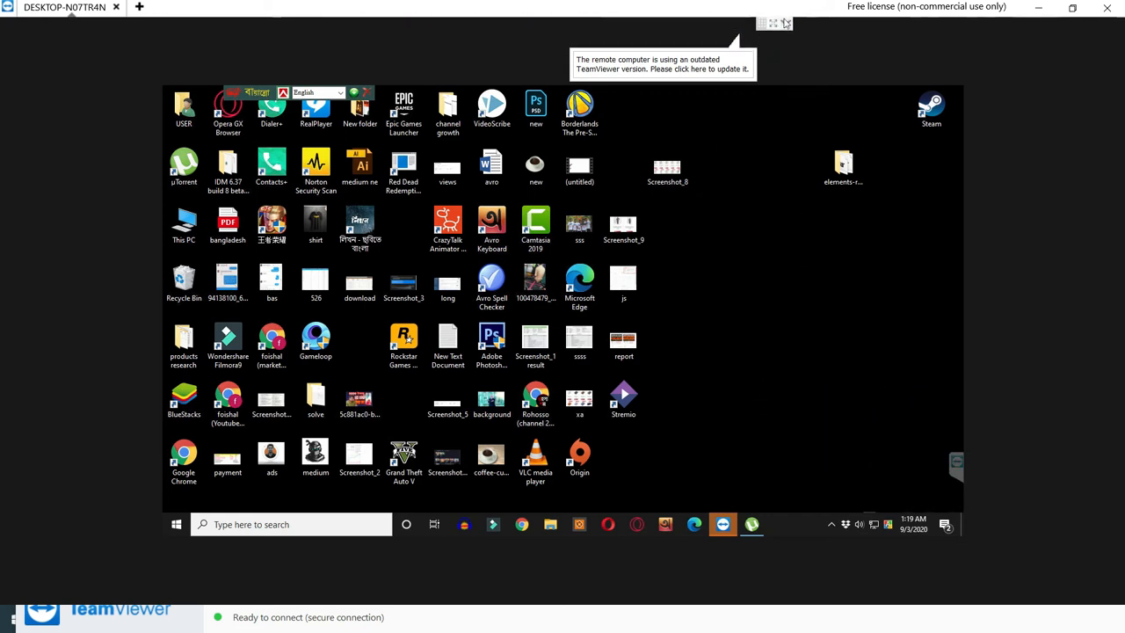
click(785, 23)
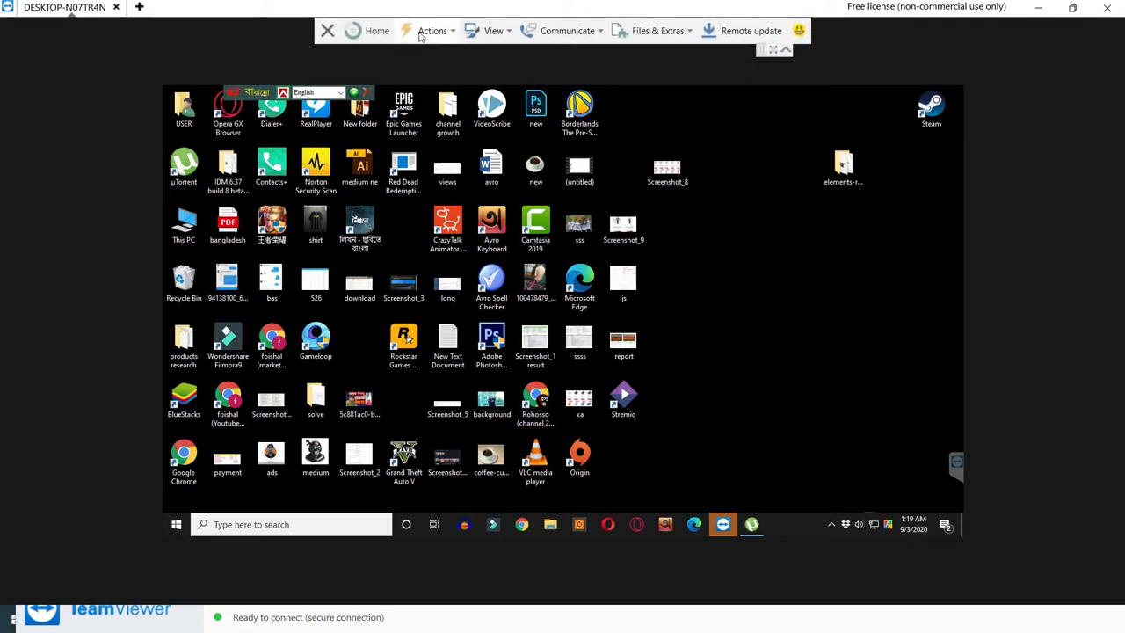
Examine the session's remote actions, communication options, file and recording extras, and the internet call's microphone and speaker controls
click(454, 33)
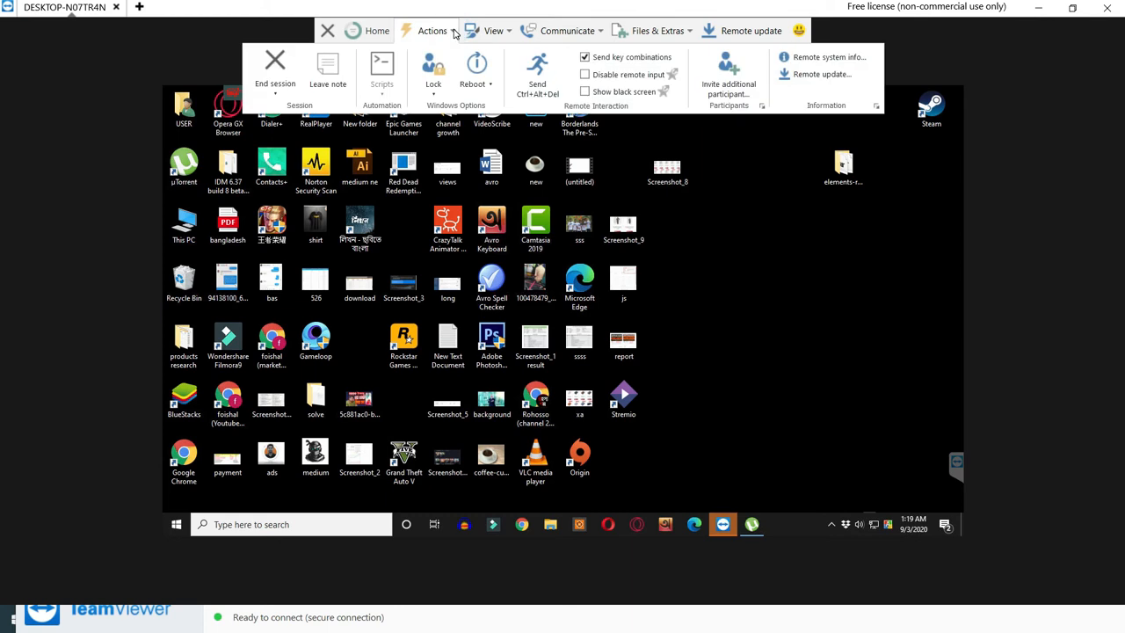
click(454, 32)
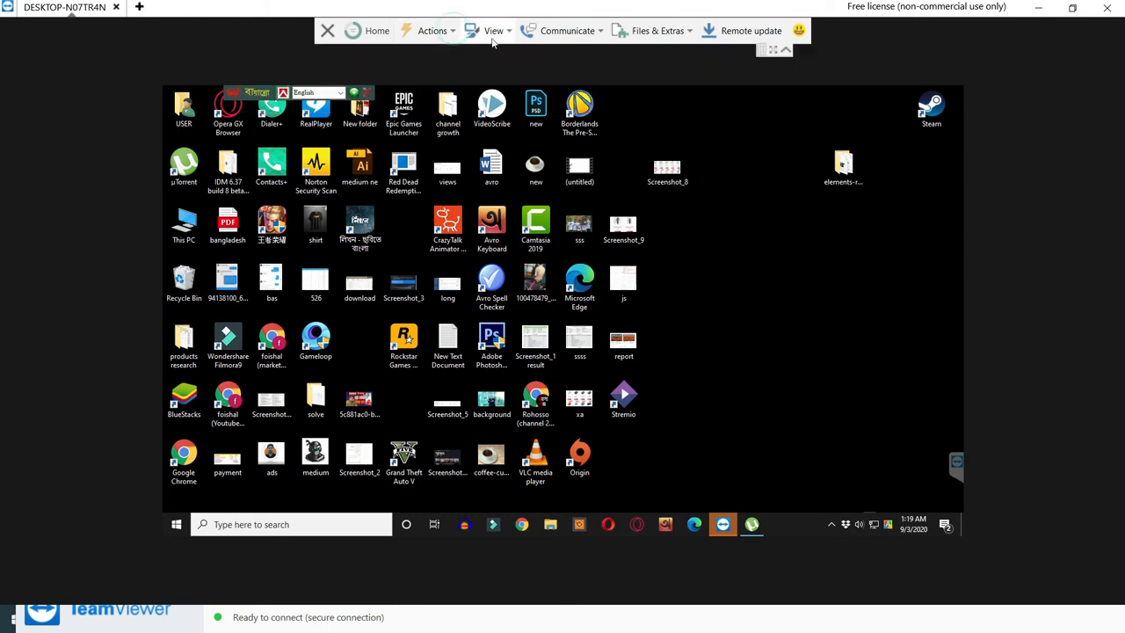
click(601, 33)
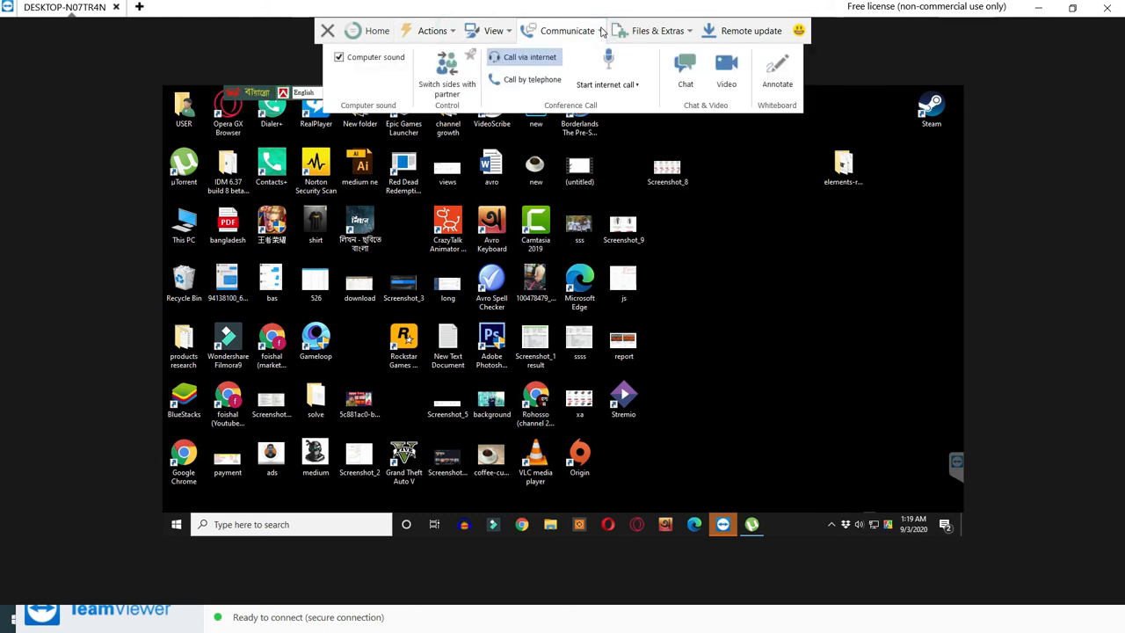
click(640, 34)
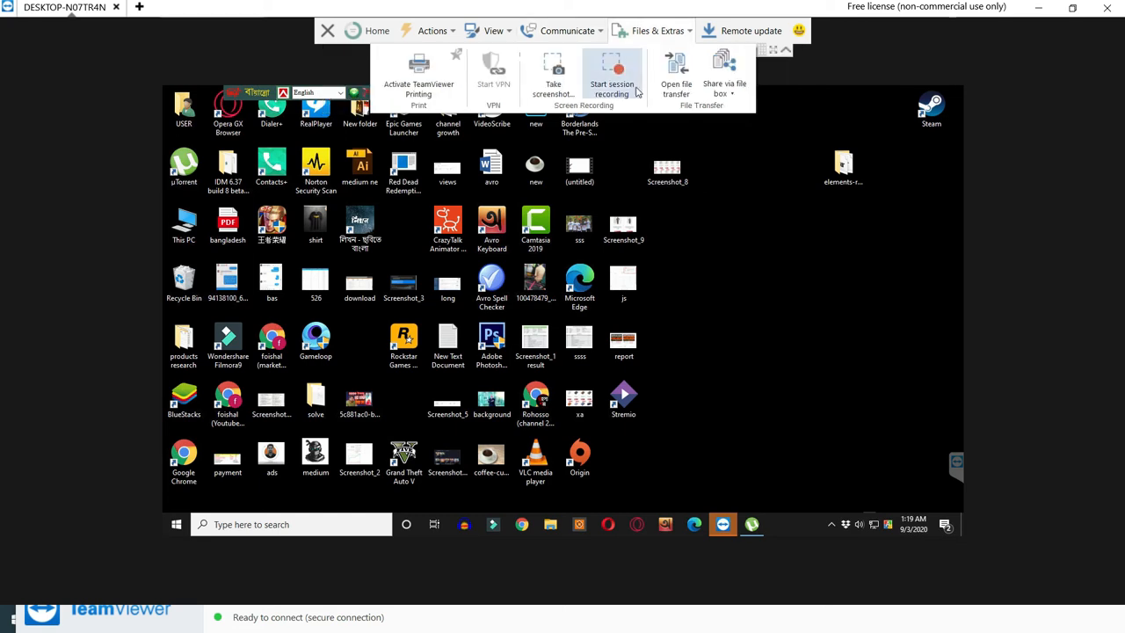
click(569, 37)
click(569, 35)
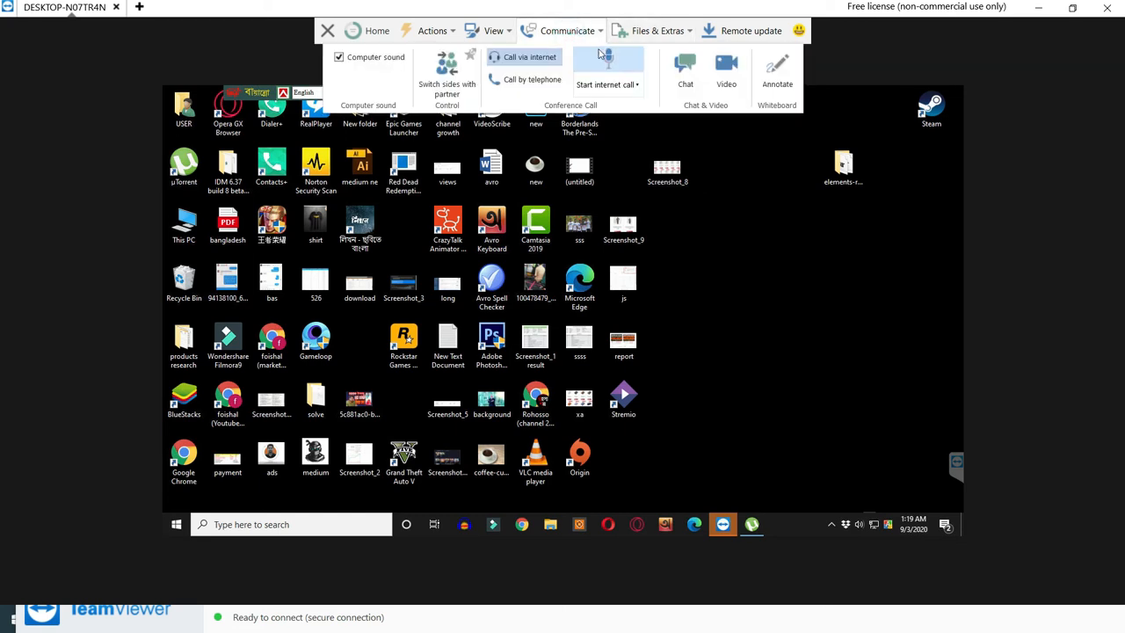
click(630, 88)
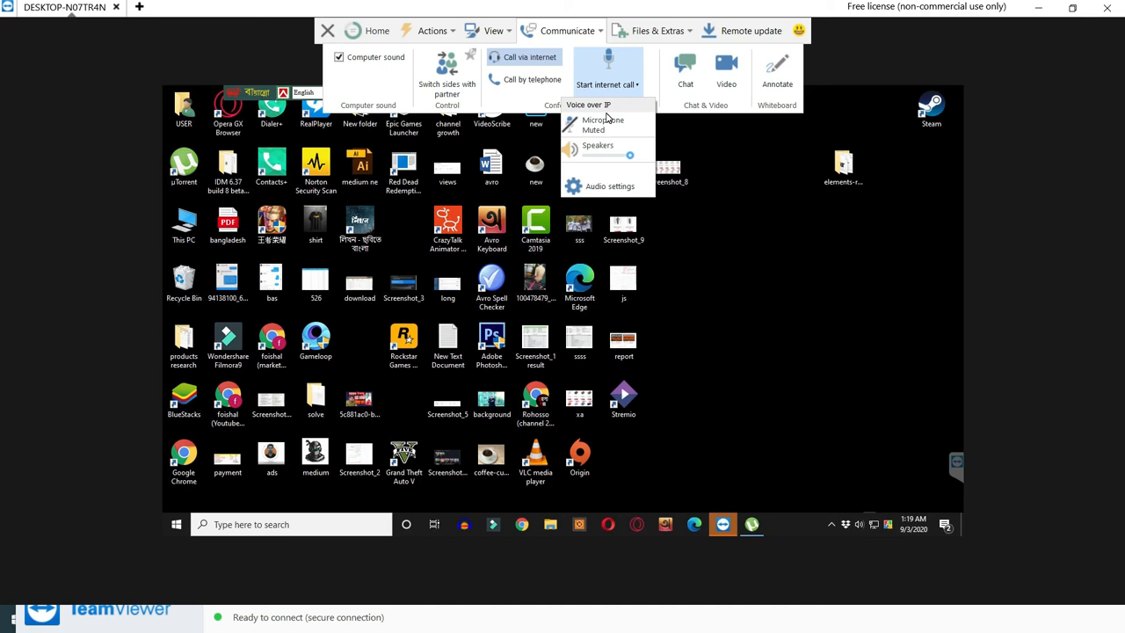
click(793, 304)
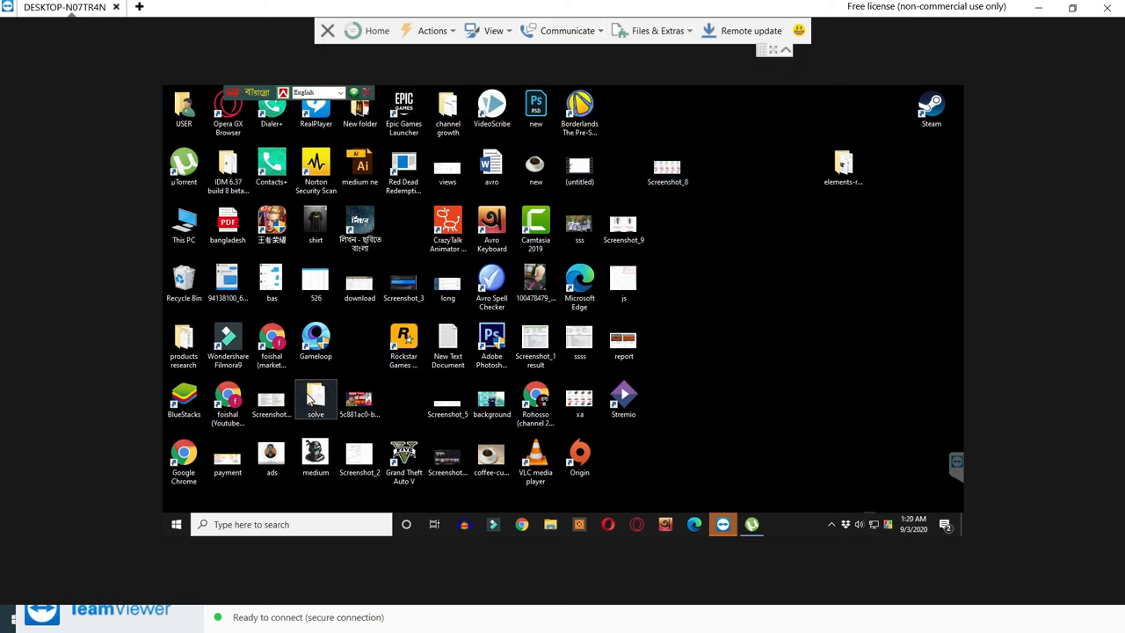
View This PC in a maximized window on the remote computer and close it
double_click(195, 230)
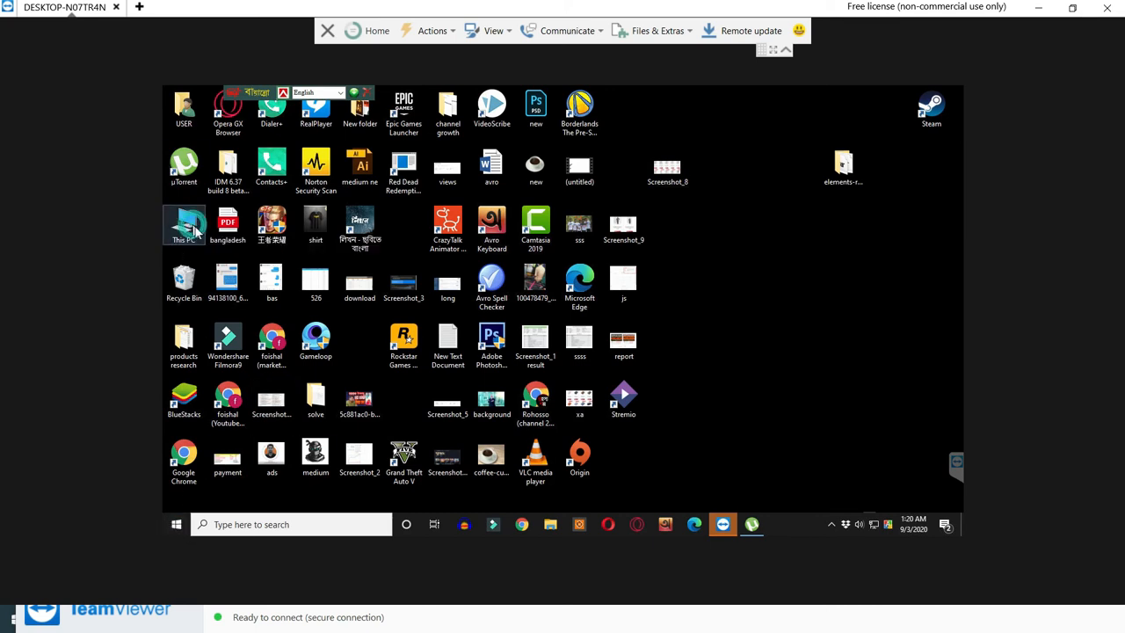
click(727, 209)
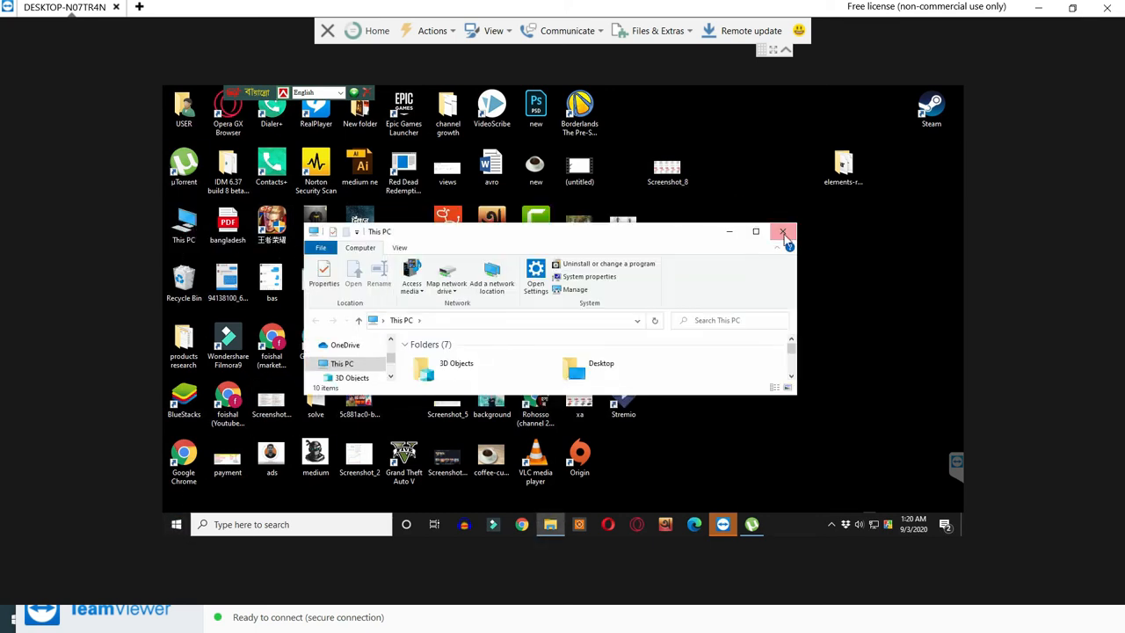
click(756, 231)
click(953, 97)
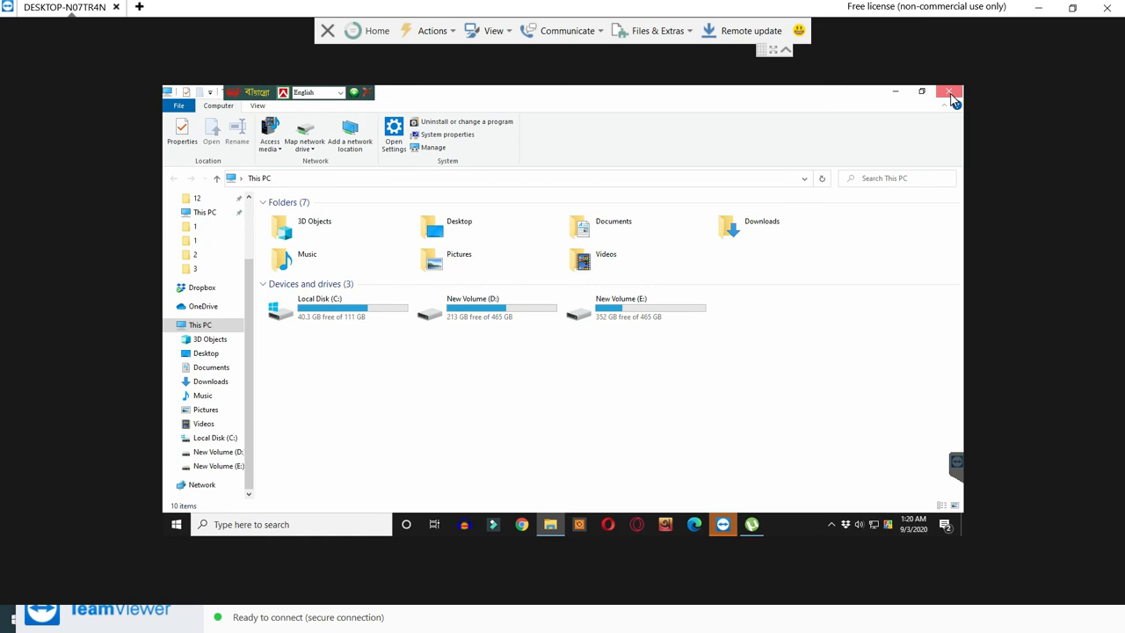
Refresh the remote computer's desktop and shut the remote computer down from its own power options
right_click(777, 265)
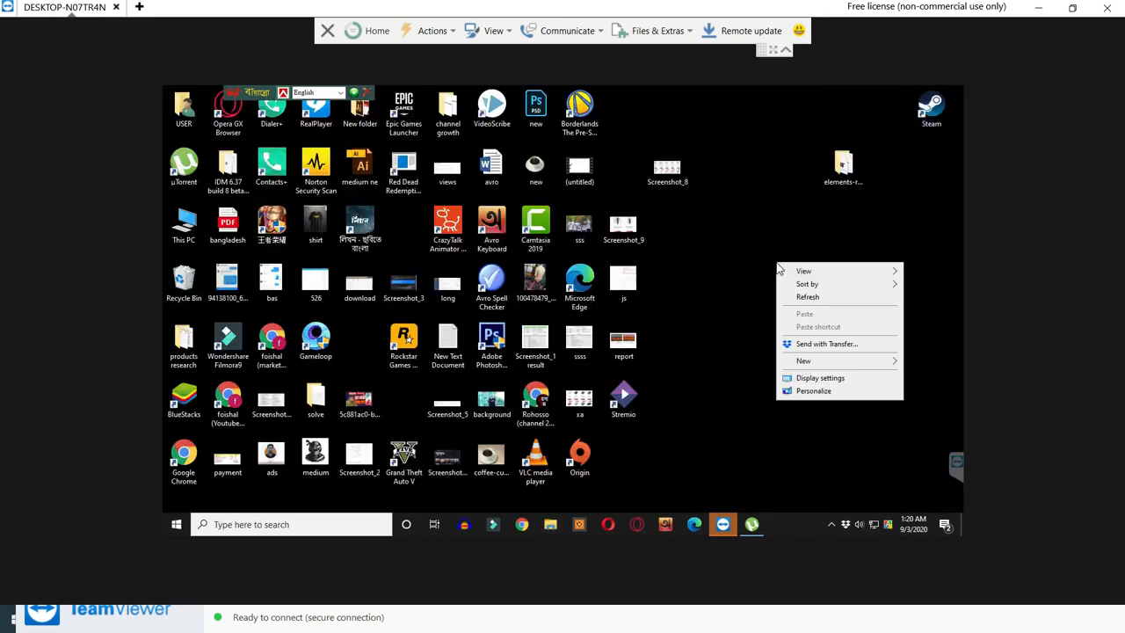
click(810, 297)
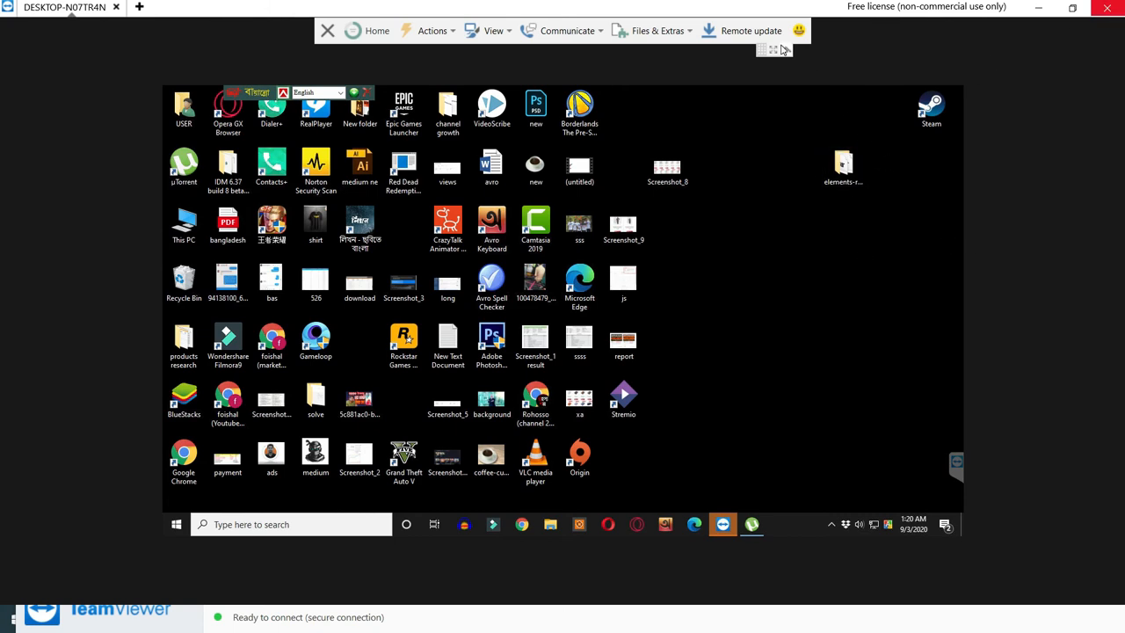
click(176, 525)
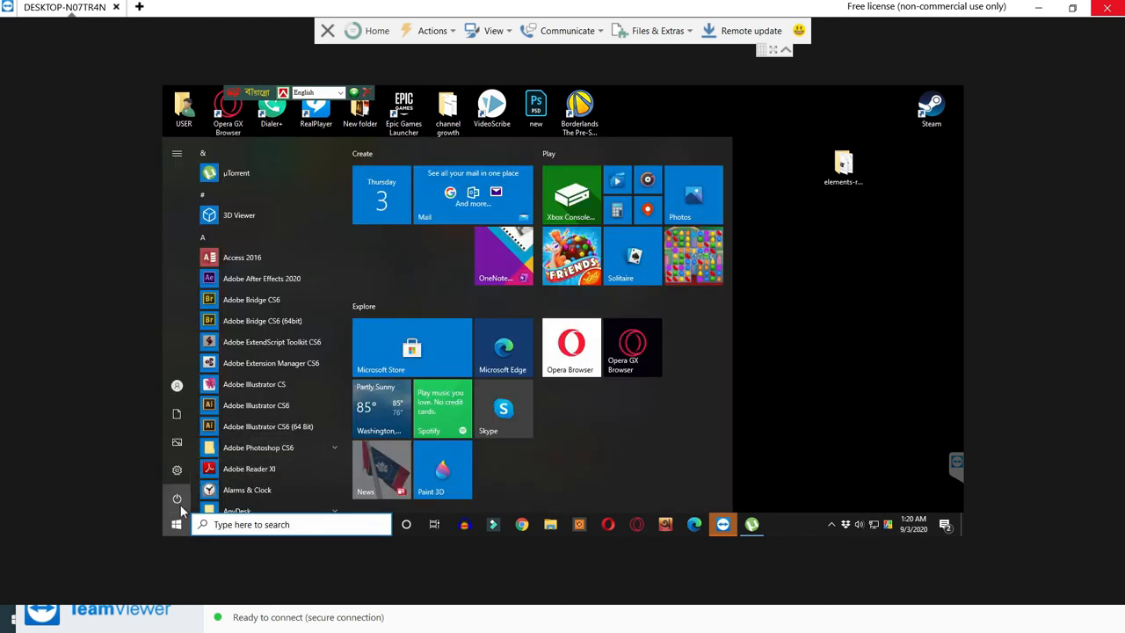
mouse_move(179, 506)
click(223, 499)
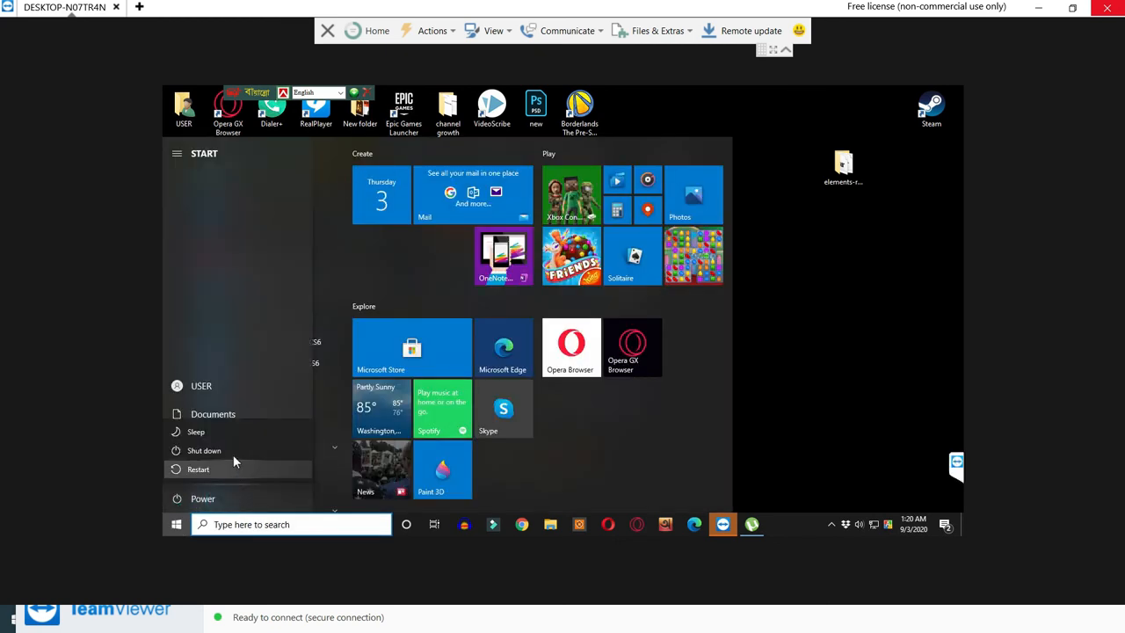
click(233, 451)
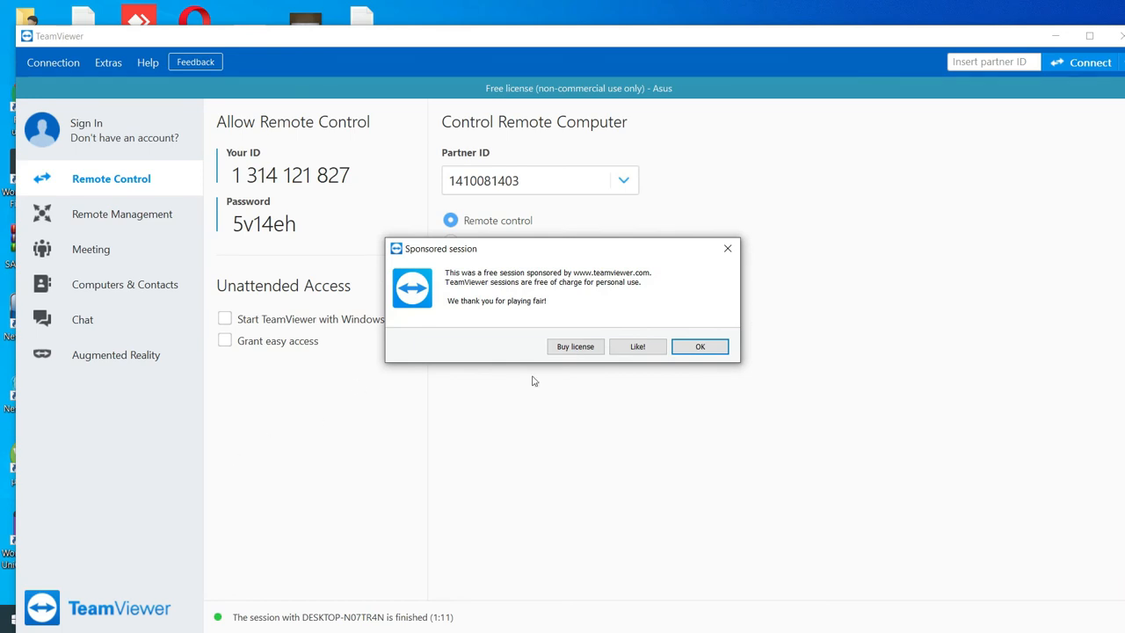
Dismiss the sponsored session notice and close the TeamViewer window on the local computer
click(728, 249)
click(727, 249)
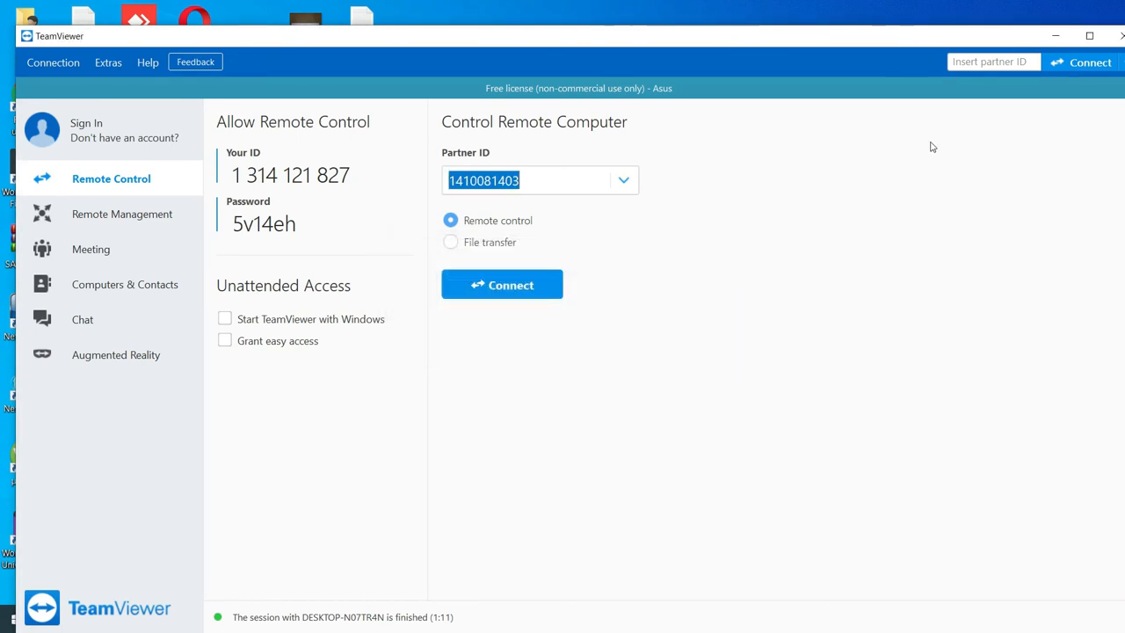
click(1117, 35)
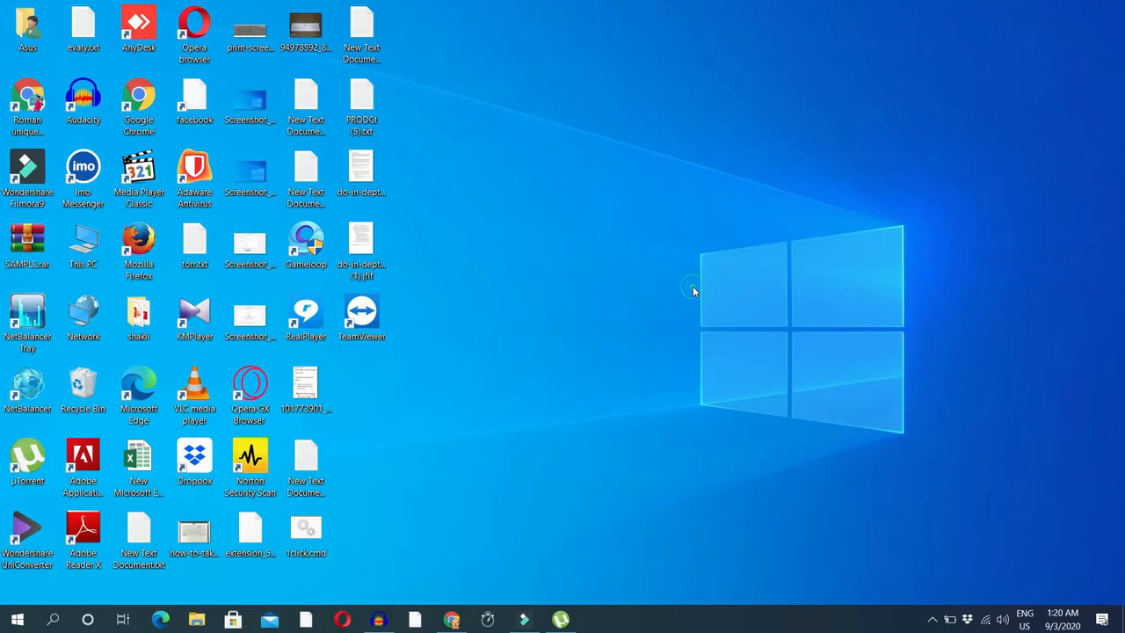
click(932, 621)
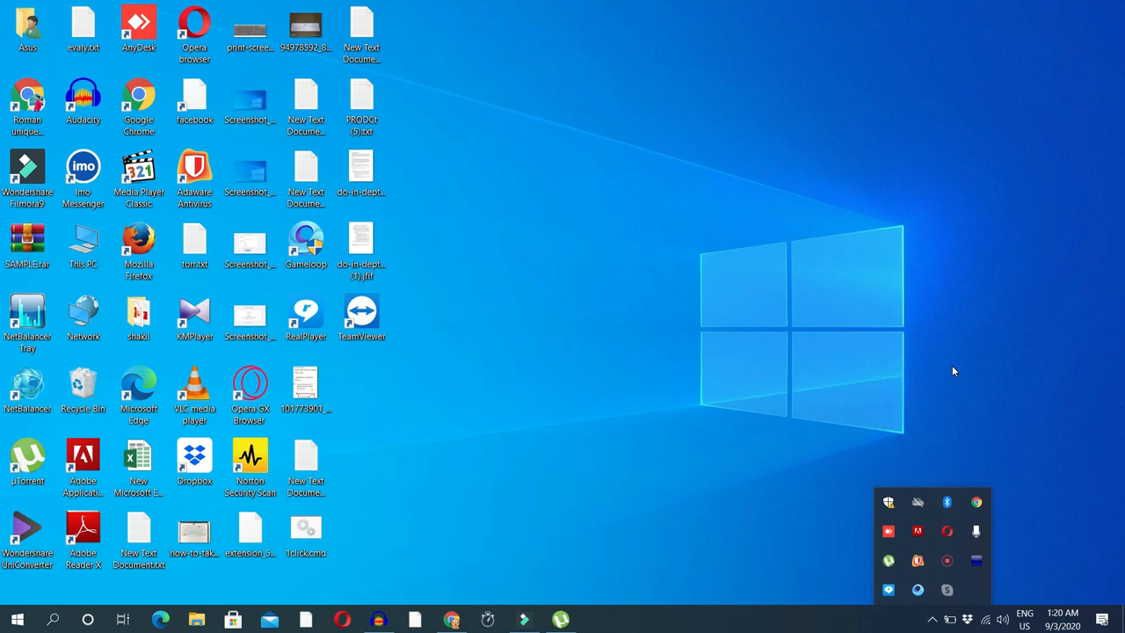
click(947, 563)
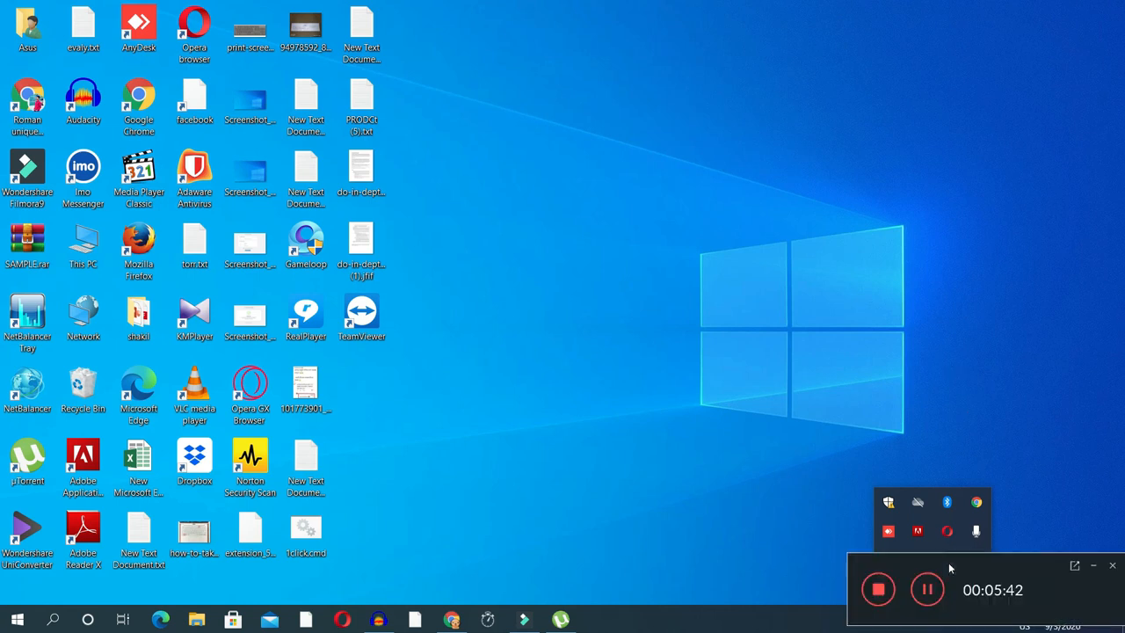
click(891, 595)
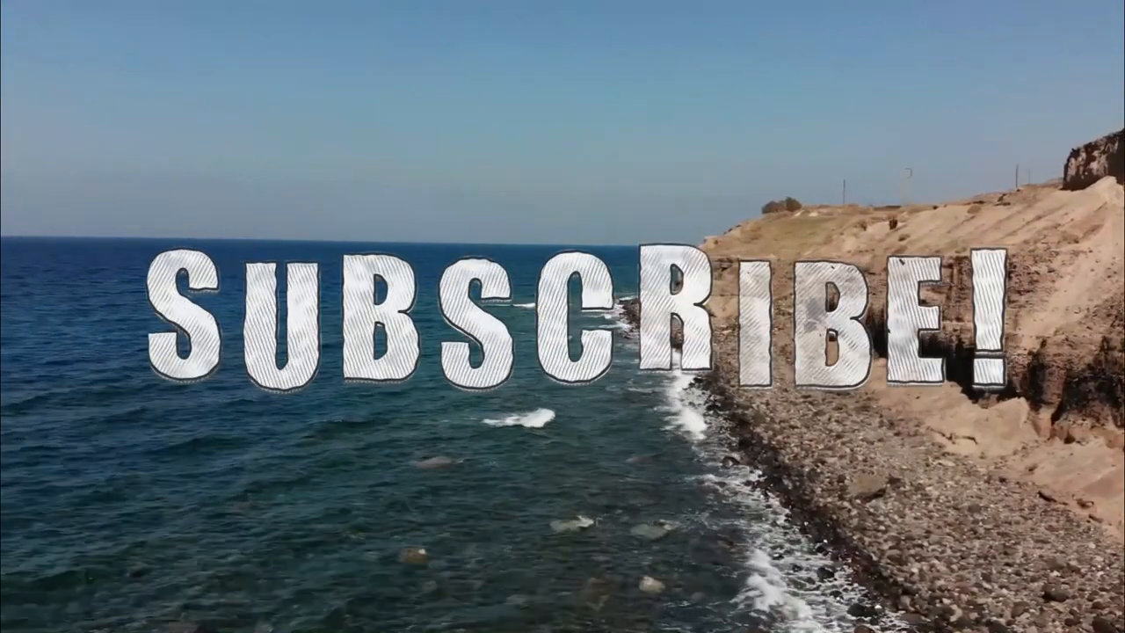